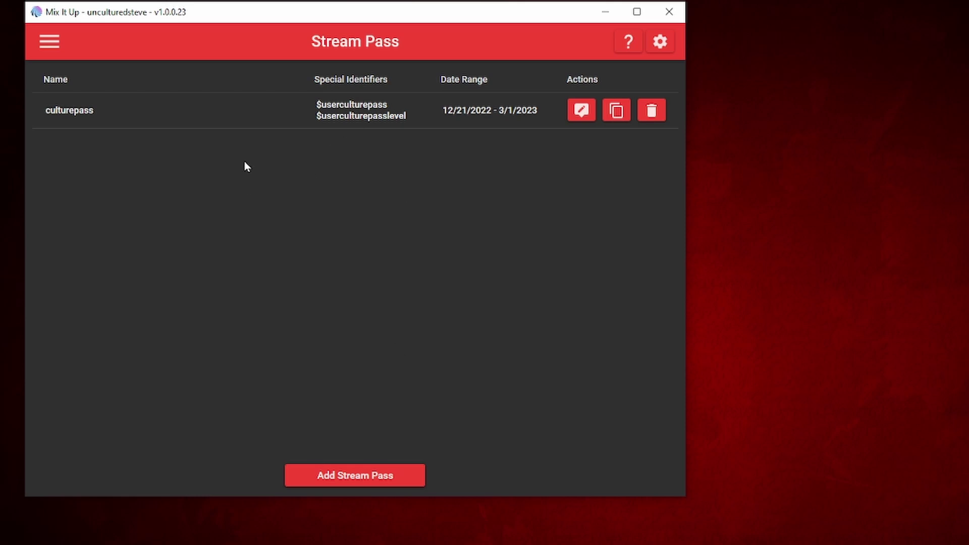
- Open the culturepass stream pass for editing and review its name and points for level settings
{"action": "left_click", "coordinate": [581, 111]}
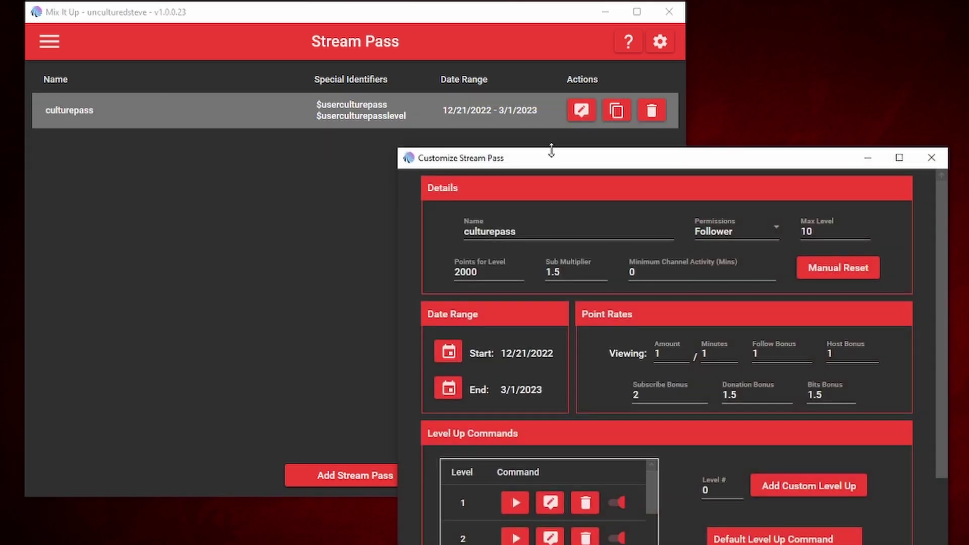
{"action": "left_click_drag", "start_coordinate": [552, 156], "coordinate": [213, 56]}
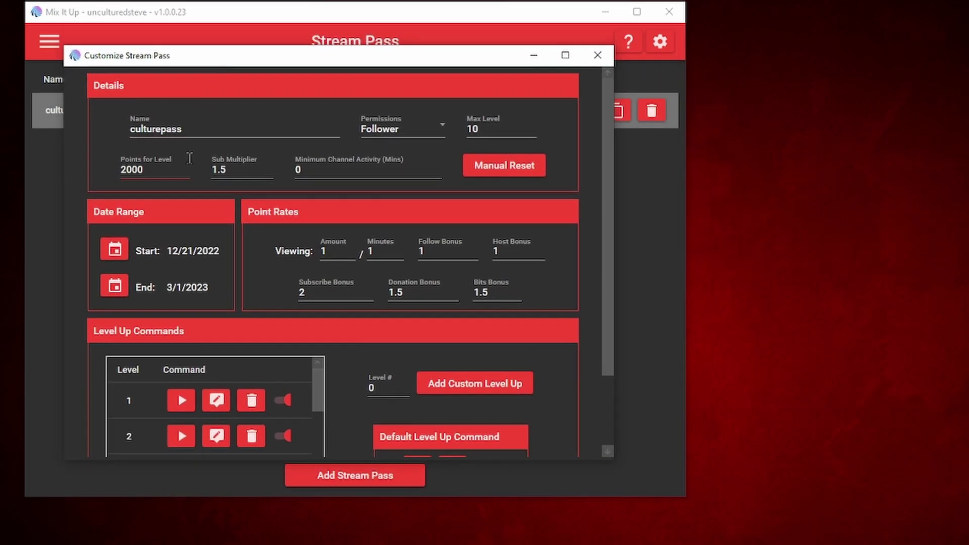
{"action": "left_click_drag", "start_coordinate": [184, 129], "coordinate": [125, 136]}
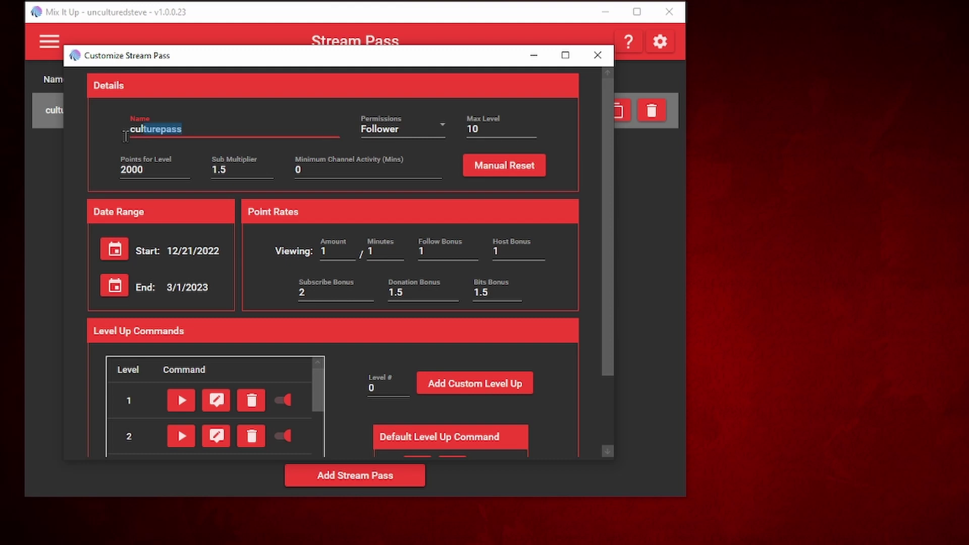
{"action": "left_click", "coordinate": [193, 132]}
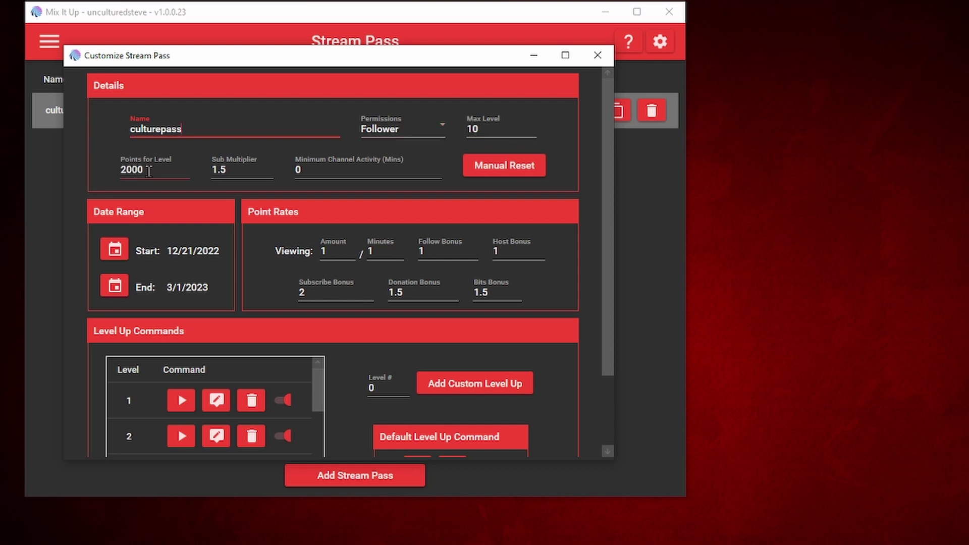
{"action": "double_click", "coordinate": [143, 172]}
{"action": "left_click", "coordinate": [143, 172]}
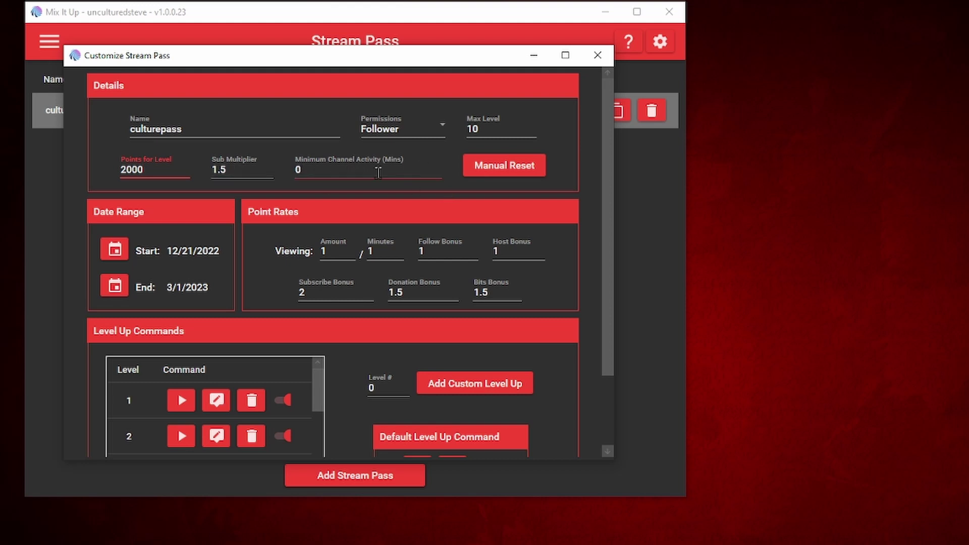
- Enlarge the Customize Stream Pass window and examine its Level Up Commands section
{"action": "scroll", "coordinate": [156, 220], "scroll_direction": "down", "scroll_amount": 1}
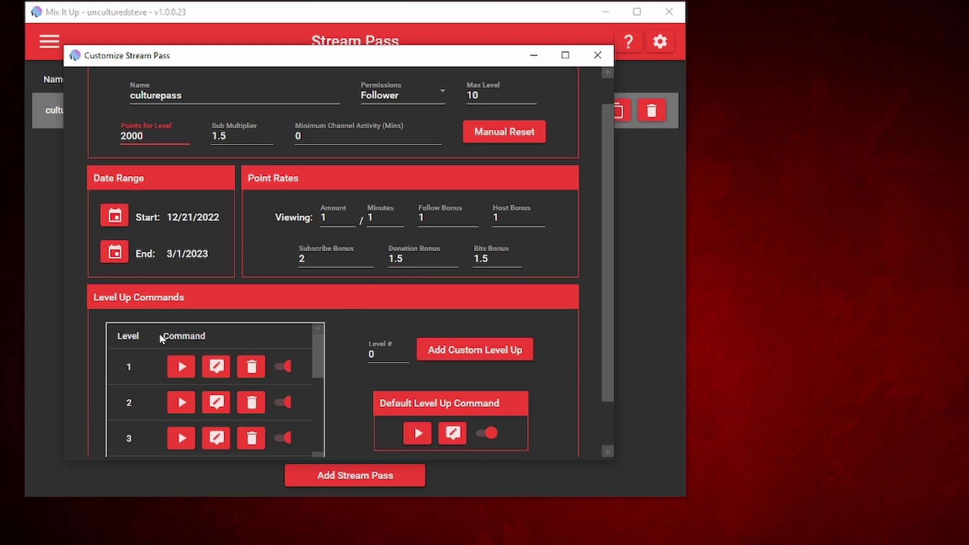
{"action": "left_click_drag", "start_coordinate": [370, 68], "coordinate": [372, 59]}
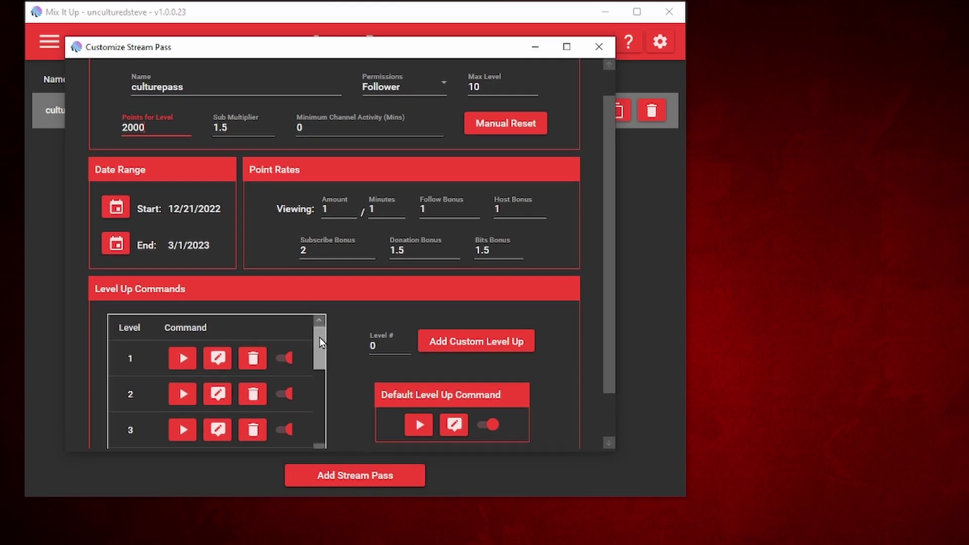
{"action": "left_click_drag", "start_coordinate": [319, 337], "coordinate": [310, 307]}
{"action": "left_click_drag", "start_coordinate": [341, 451], "coordinate": [335, 525]}
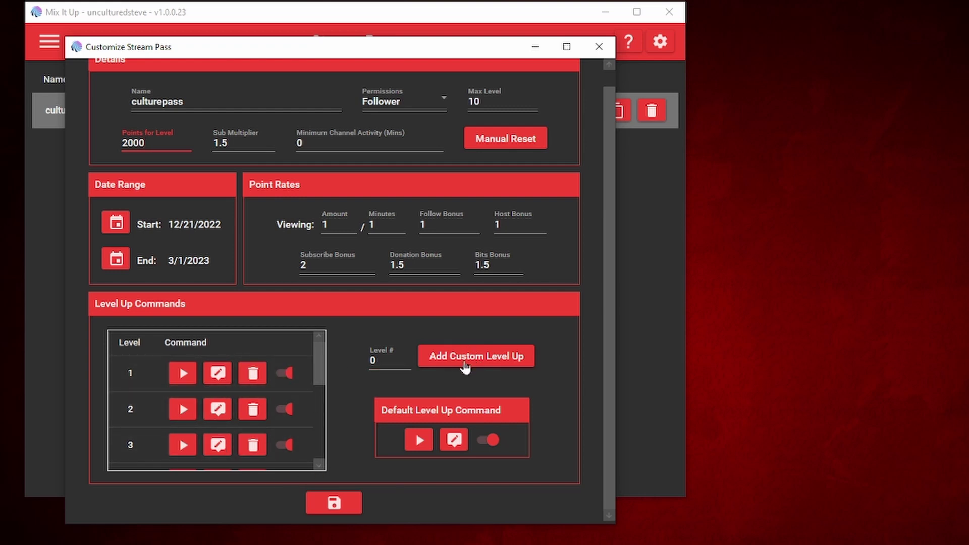
- Try entering 1 as the level number for a custom level up and clear the entry
{"action": "left_click", "coordinate": [377, 361]}
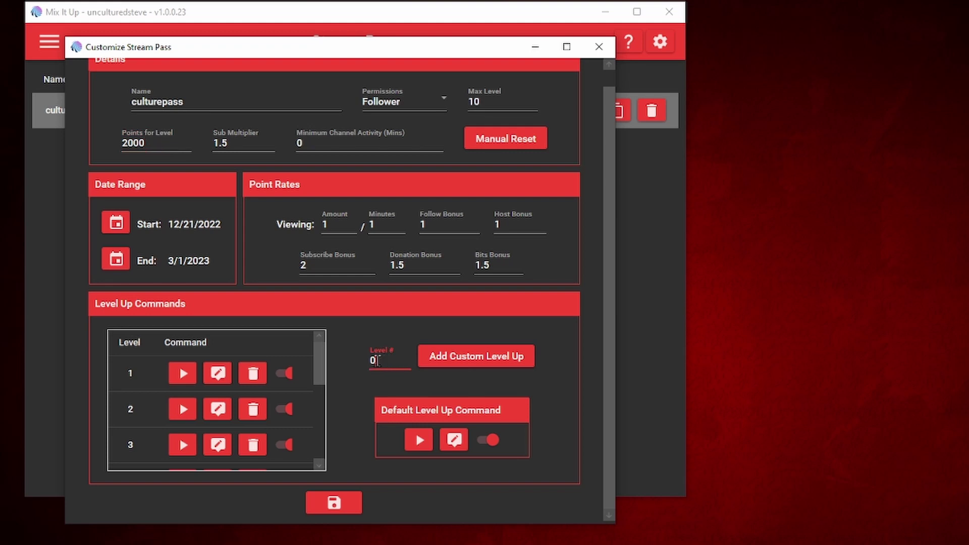
{"action": "left_click_drag", "start_coordinate": [373, 361], "coordinate": [360, 365]}
{"action": "type", "text": "1"}
{"action": "key", "text": "BackSpace"}
- Open the level 1 level-up command for editing and review its Chat Message action
{"action": "left_click", "coordinate": [220, 374]}
{"action": "left_click_drag", "start_coordinate": [533, 161], "coordinate": [286, 123]}
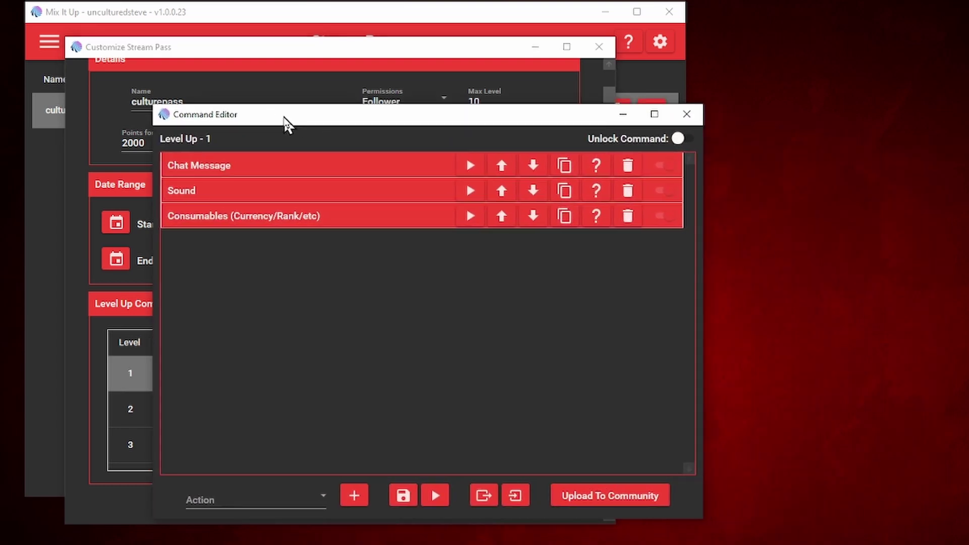
{"action": "left_click", "coordinate": [241, 167]}
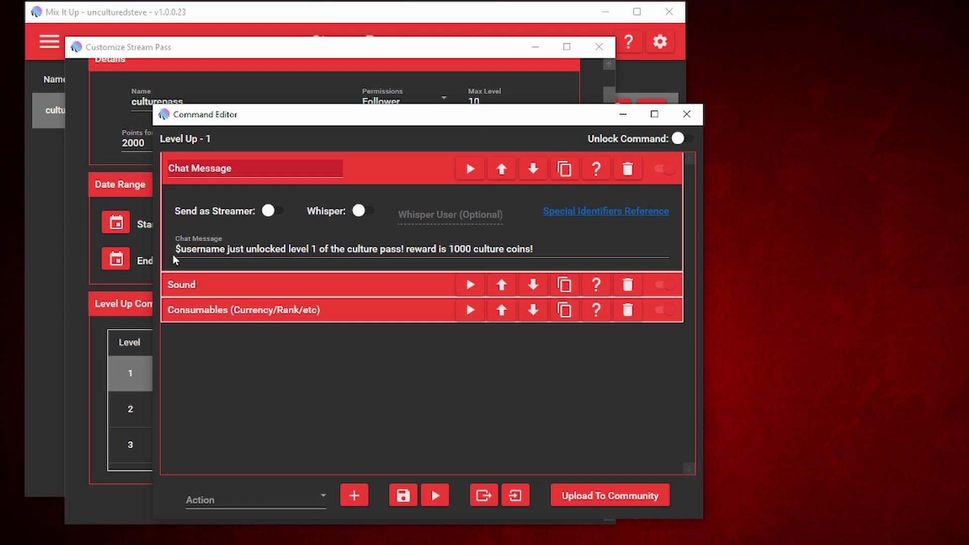
{"action": "left_click", "coordinate": [384, 168]}
- Test the level 1 command's Sound action and review the settings of its Consumables action
{"action": "left_click", "coordinate": [246, 197]}
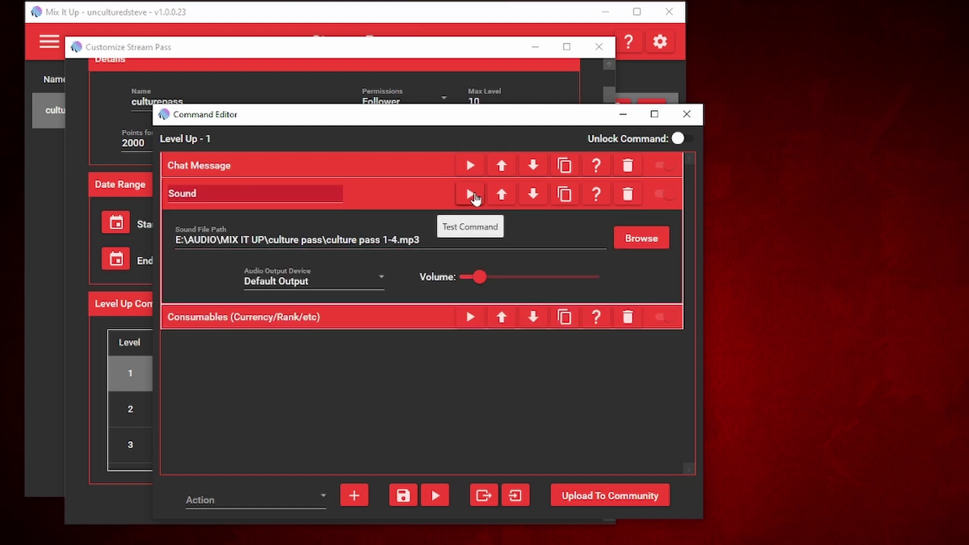
{"action": "left_click", "coordinate": [475, 195]}
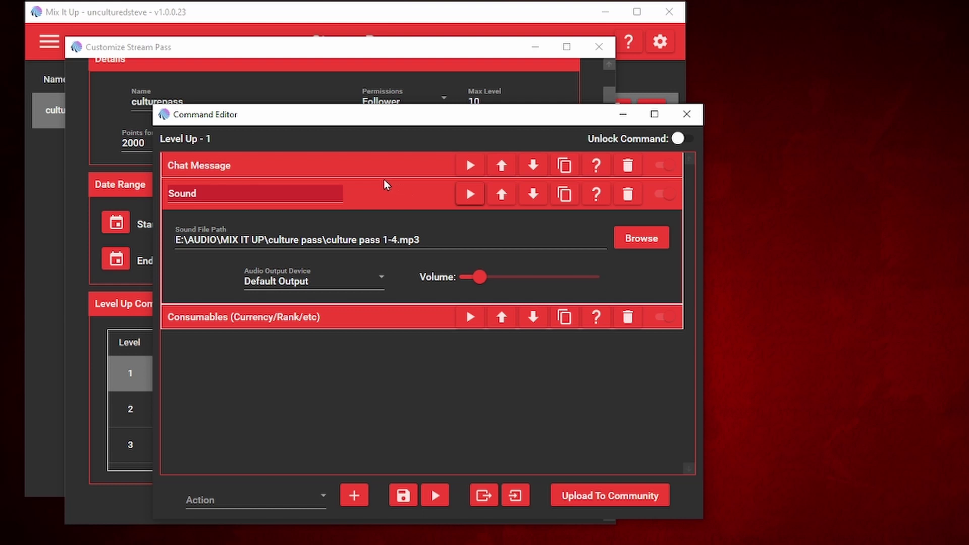
{"action": "left_click", "coordinate": [387, 194]}
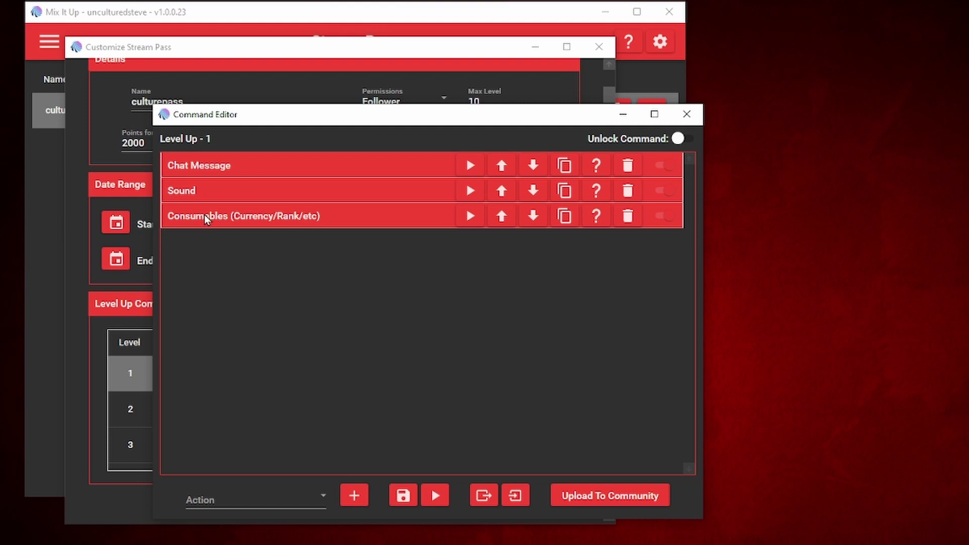
{"action": "left_click", "coordinate": [359, 218]}
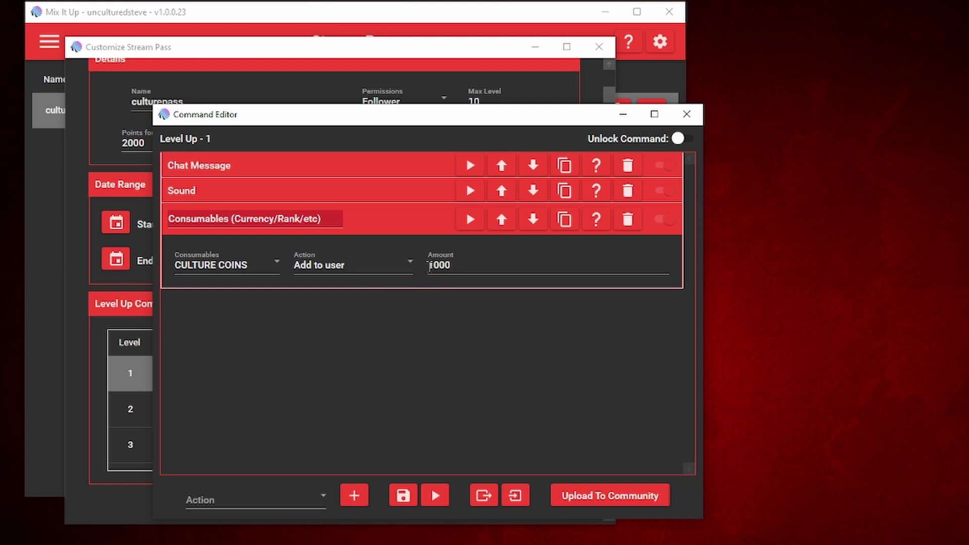
{"action": "left_click", "coordinate": [367, 222]}
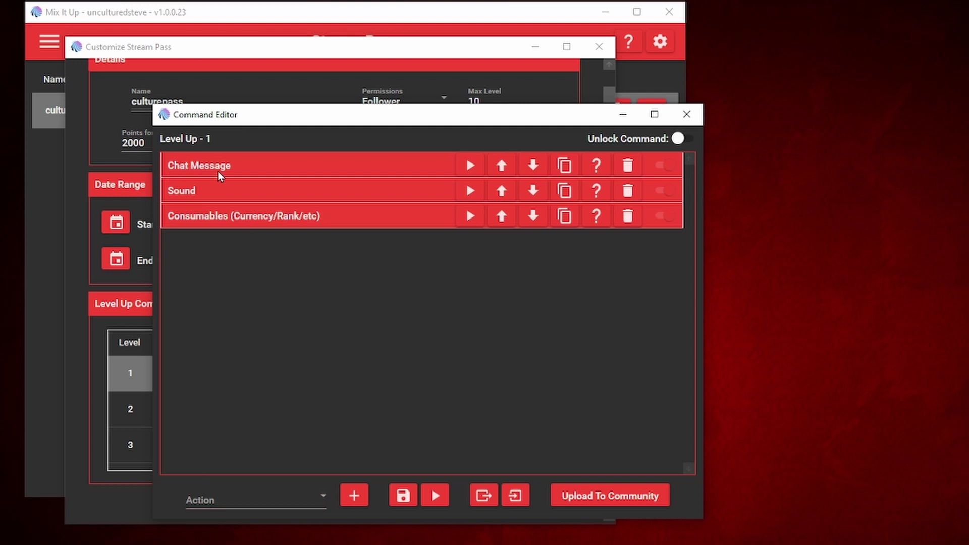
- Try adding and deleting an extra Chat Message action in the level 1 command, and review the existing one
{"action": "left_click", "coordinate": [212, 501]}
{"action": "scroll", "coordinate": [197, 500], "scroll_direction": "down", "scroll_amount": 8}
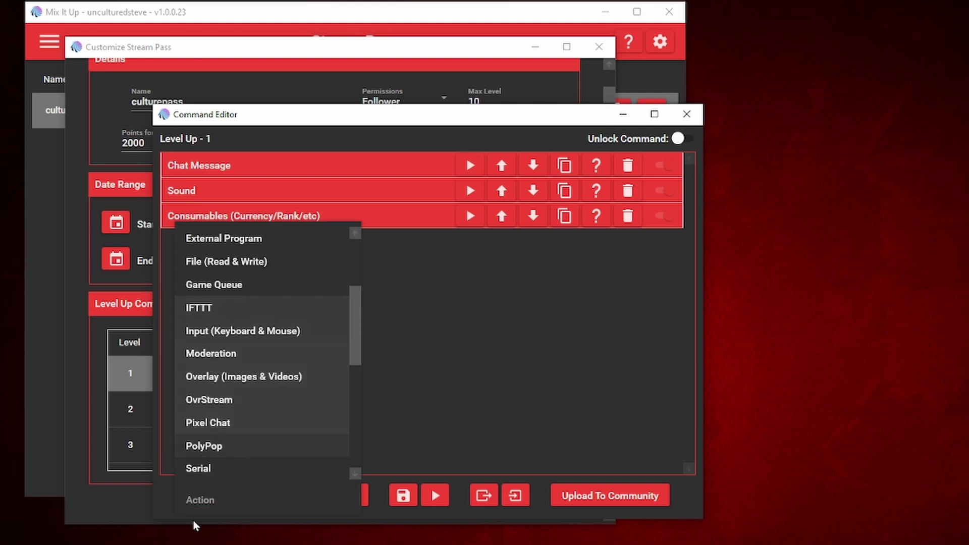
{"action": "scroll", "coordinate": [245, 434], "scroll_direction": "up", "scroll_amount": 8}
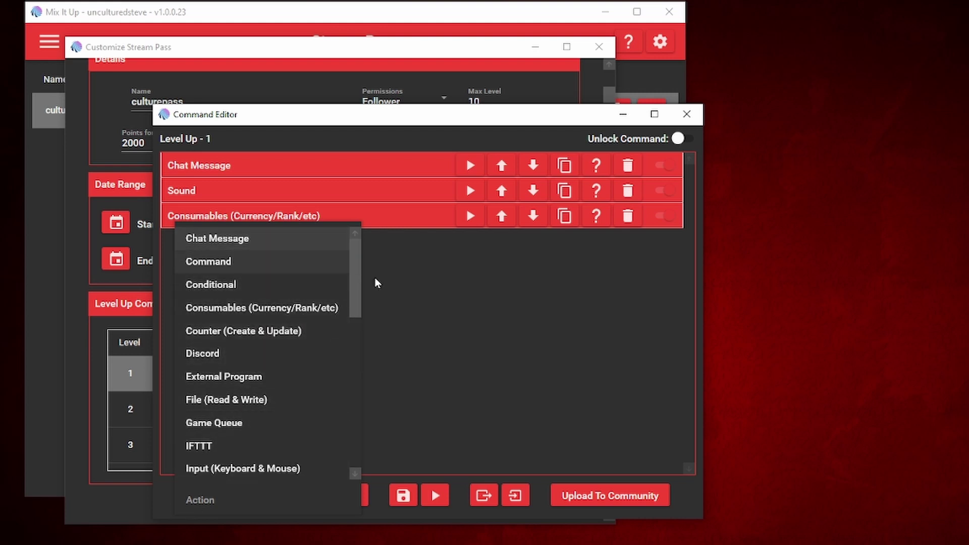
{"action": "left_click", "coordinate": [259, 239]}
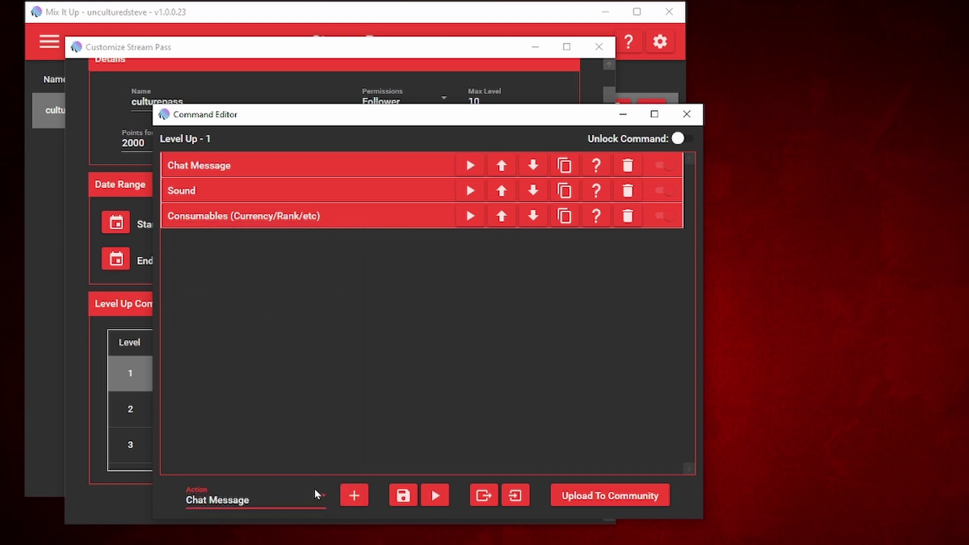
{"action": "left_click", "coordinate": [356, 497]}
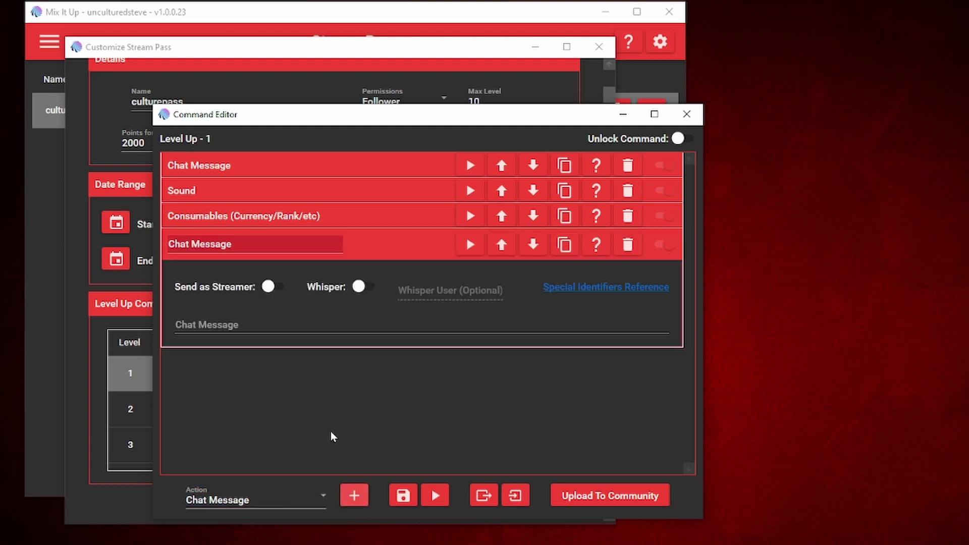
{"action": "left_click", "coordinate": [628, 245]}
{"action": "left_click", "coordinate": [366, 165]}
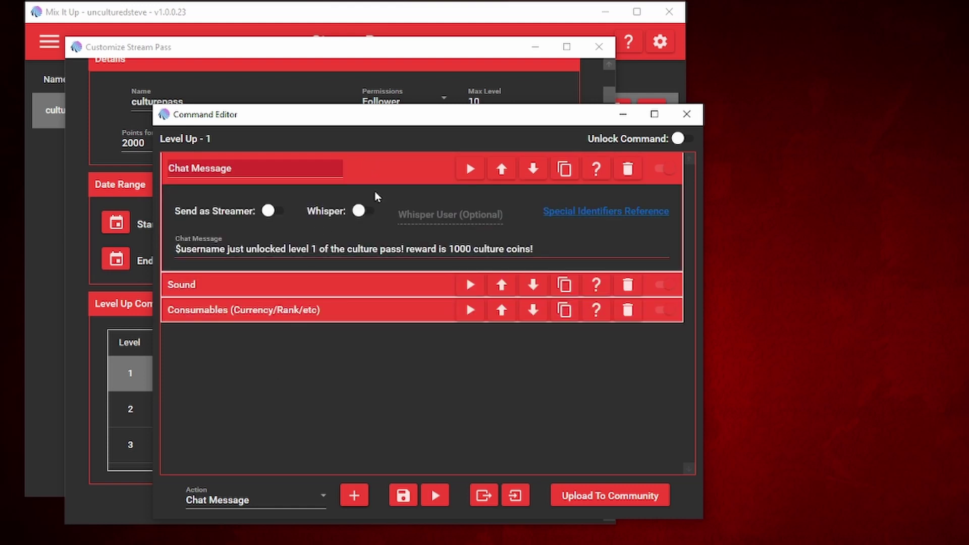
{"action": "left_click", "coordinate": [393, 174]}
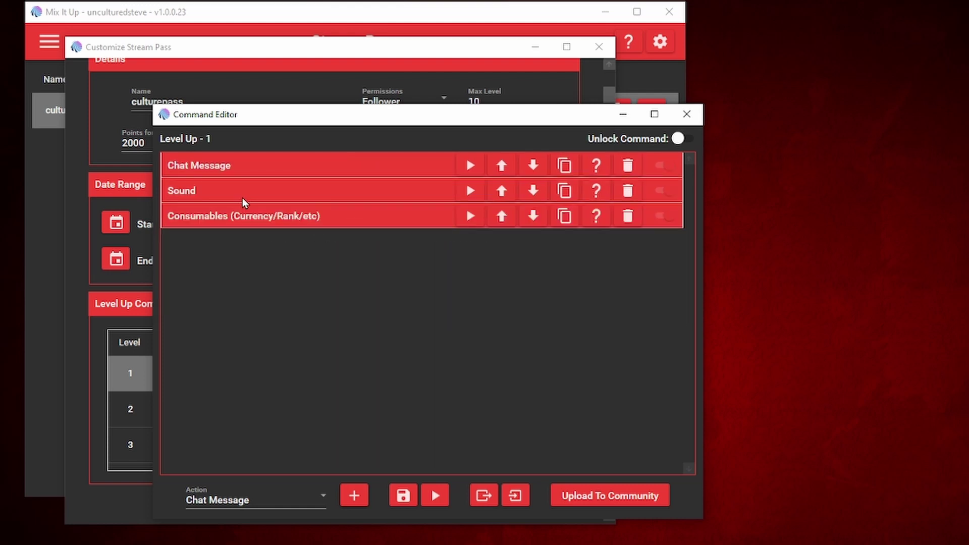
- Try adding an extra Sound action to the level 1 command and delete it again
{"action": "left_click", "coordinate": [249, 502]}
{"action": "scroll", "coordinate": [211, 469], "scroll_direction": "down", "scroll_amount": 1}
{"action": "scroll", "coordinate": [257, 415], "scroll_direction": "down", "scroll_amount": 6}
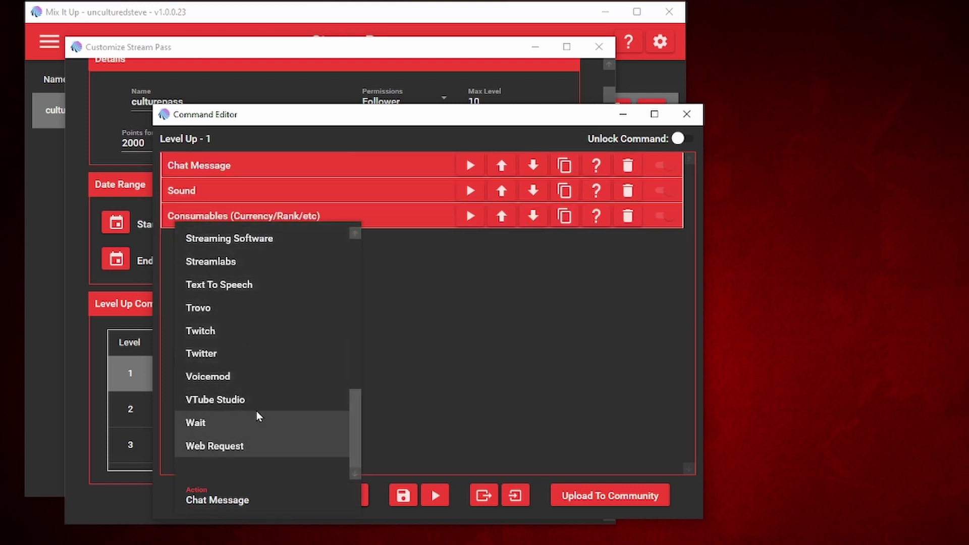
{"action": "scroll", "coordinate": [257, 410], "scroll_direction": "up", "scroll_amount": 3}
{"action": "left_click", "coordinate": [208, 332]}
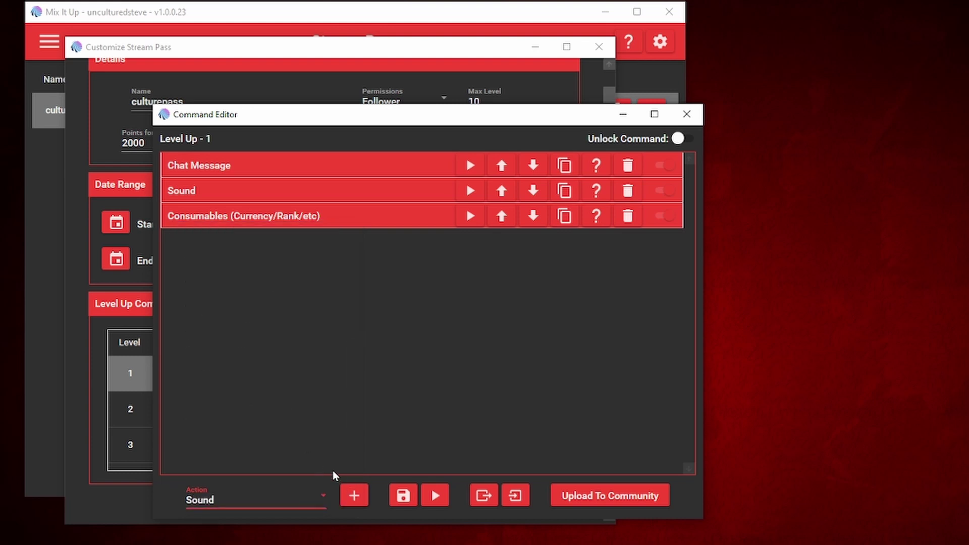
{"action": "left_click", "coordinate": [353, 497]}
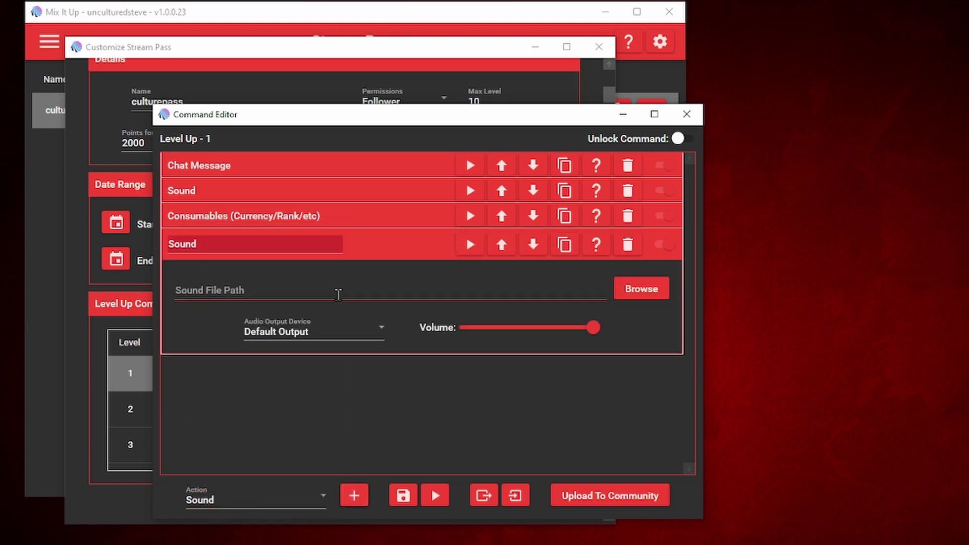
{"action": "left_click", "coordinate": [631, 246]}
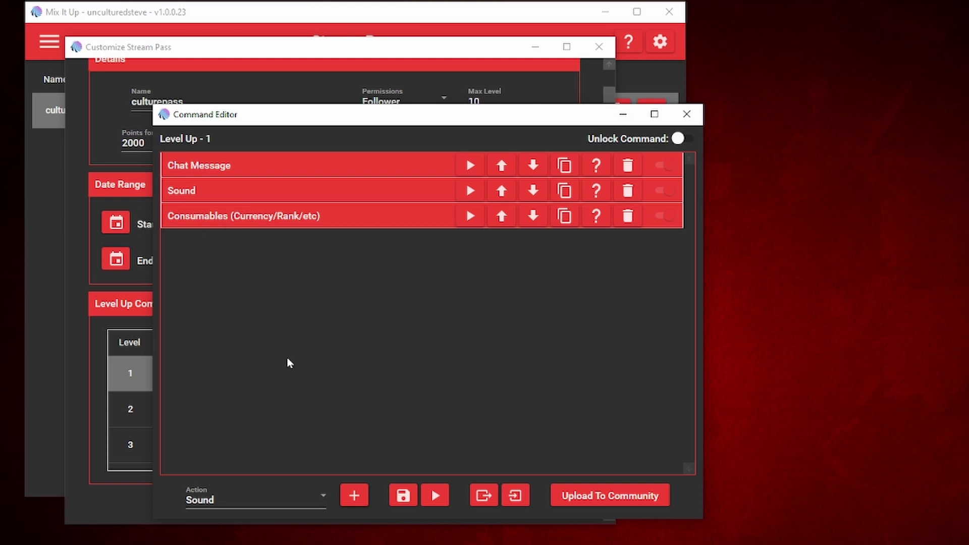
- Choose Consumables (Currency/Rank/etc) as the action type without adding it, and close the level 1 command without saving
{"action": "left_click", "coordinate": [309, 499]}
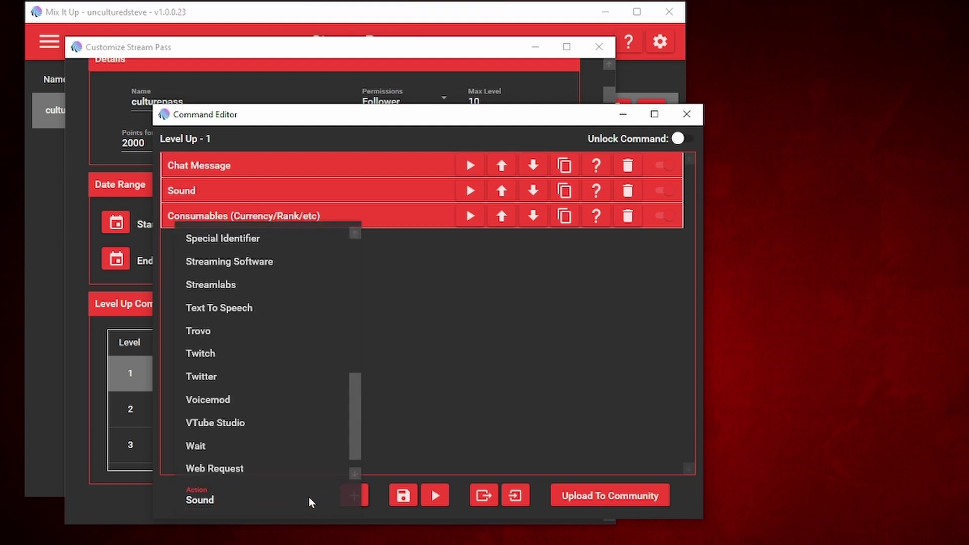
{"action": "scroll", "coordinate": [281, 386], "scroll_direction": "up", "scroll_amount": 2}
{"action": "scroll", "coordinate": [281, 386], "scroll_direction": "up", "scroll_amount": 5}
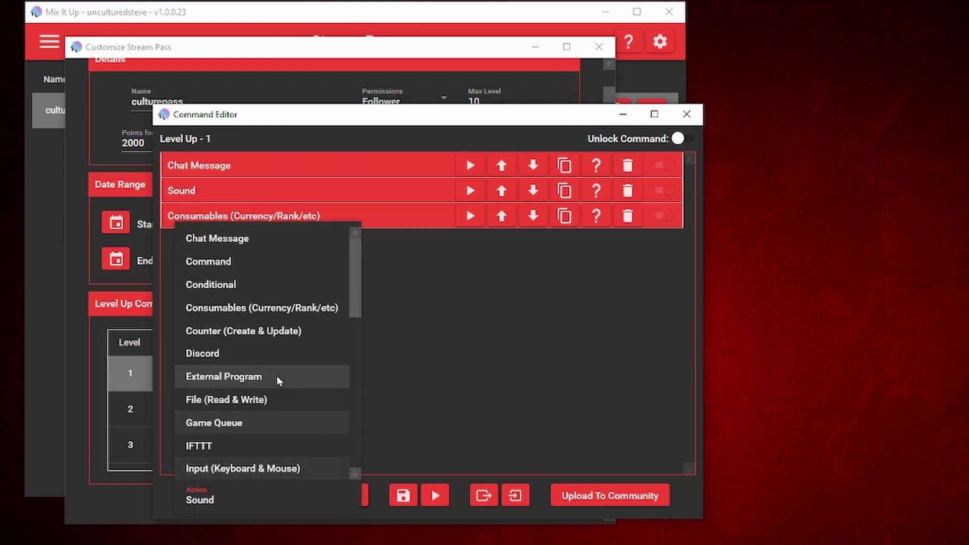
{"action": "left_click", "coordinate": [285, 306]}
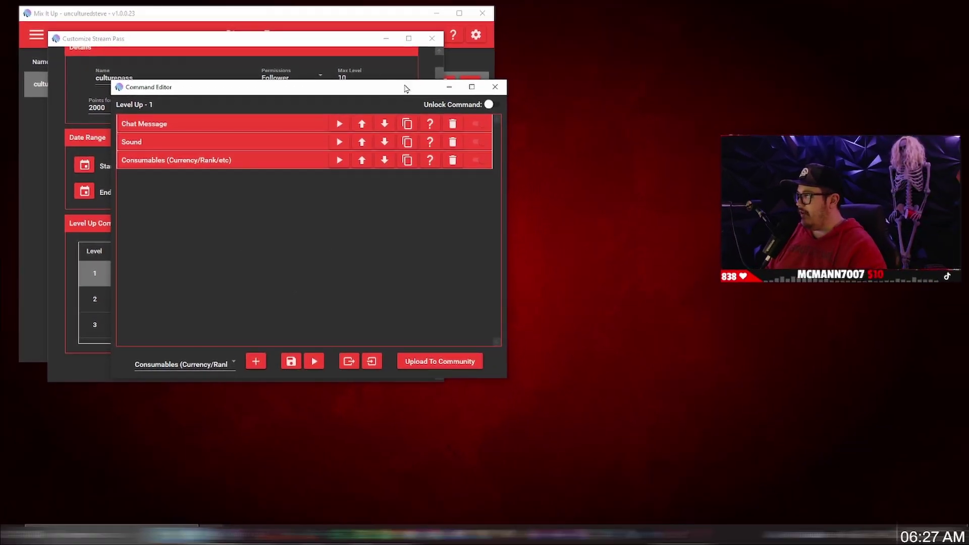
{"action": "left_click_drag", "start_coordinate": [387, 91], "coordinate": [408, 97]}
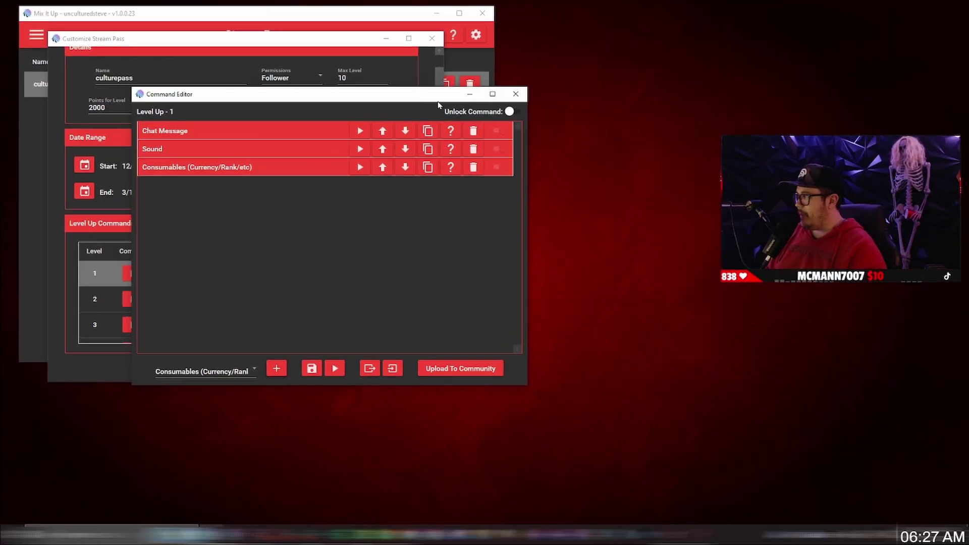
{"action": "left_click", "coordinate": [516, 94]}
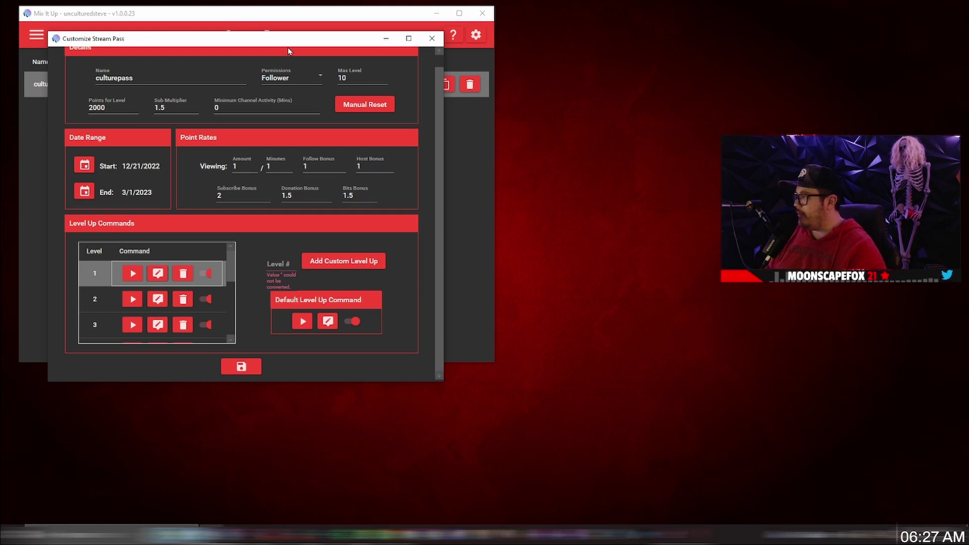